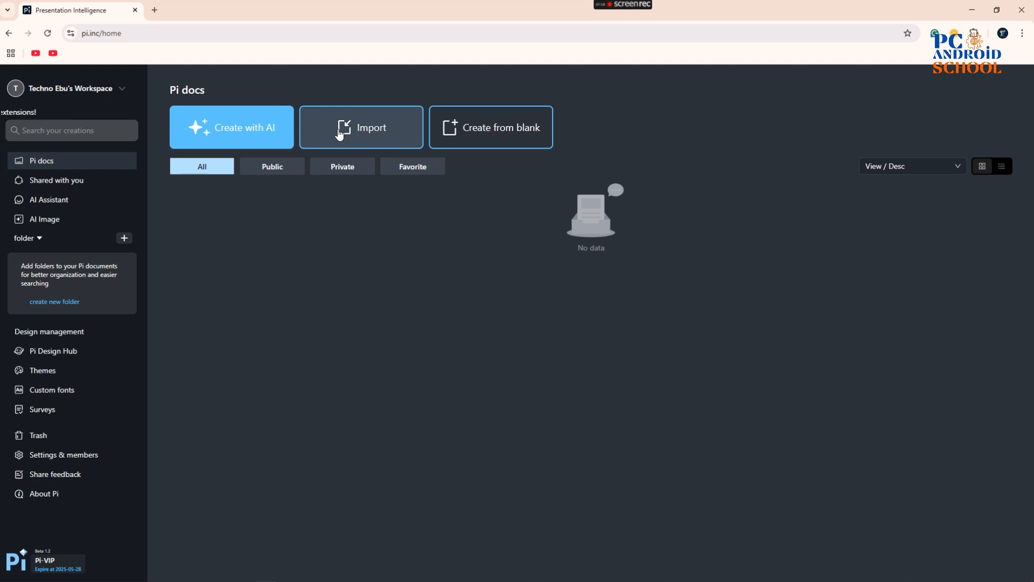
left_click(477, 129)
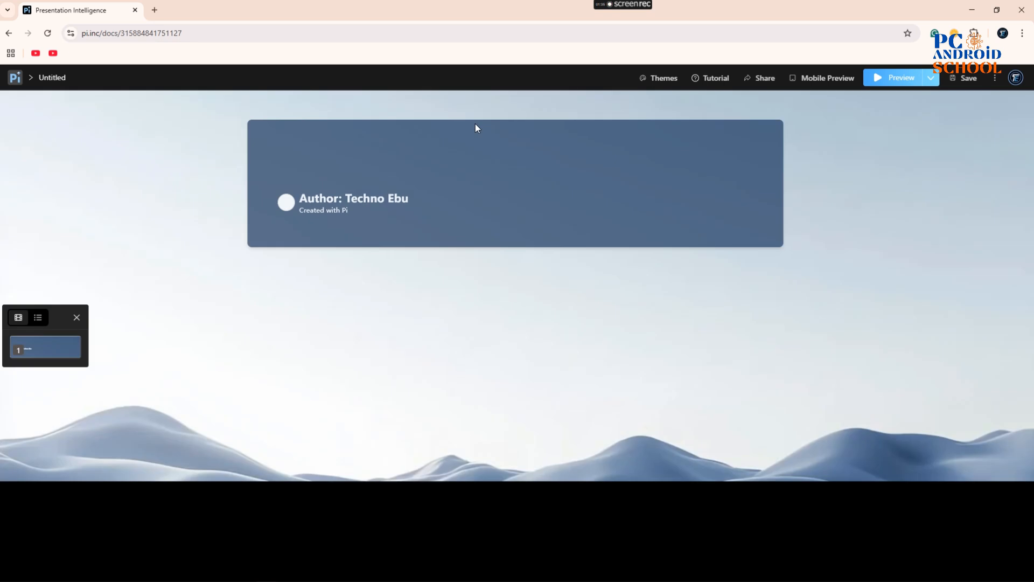
left_click(345, 146)
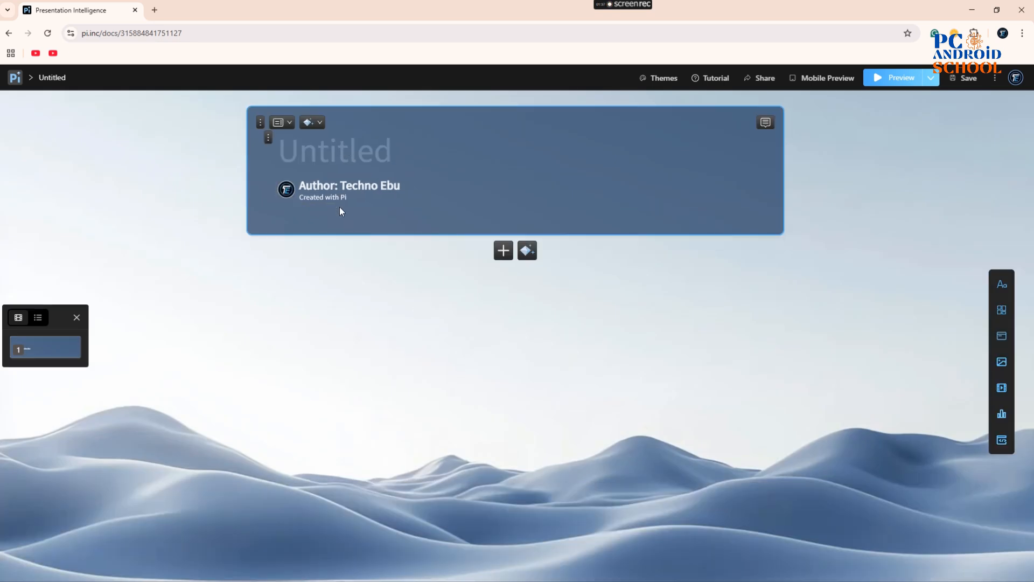
left_click(351, 189)
left_click(352, 153)
type("advda")
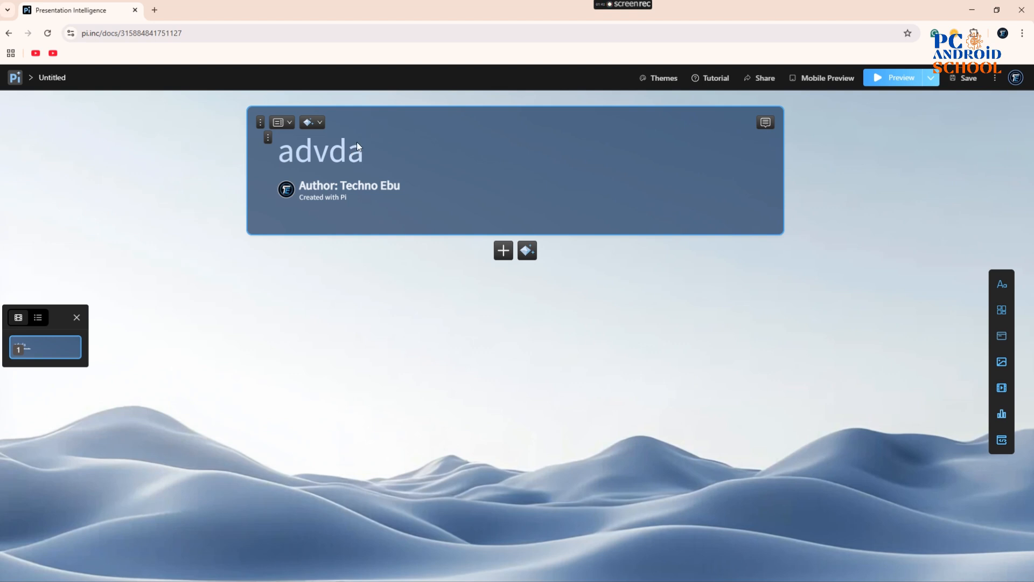
key("BackSpace")
key("BackSpace")
key("BackSpace")
key("BackSpace")
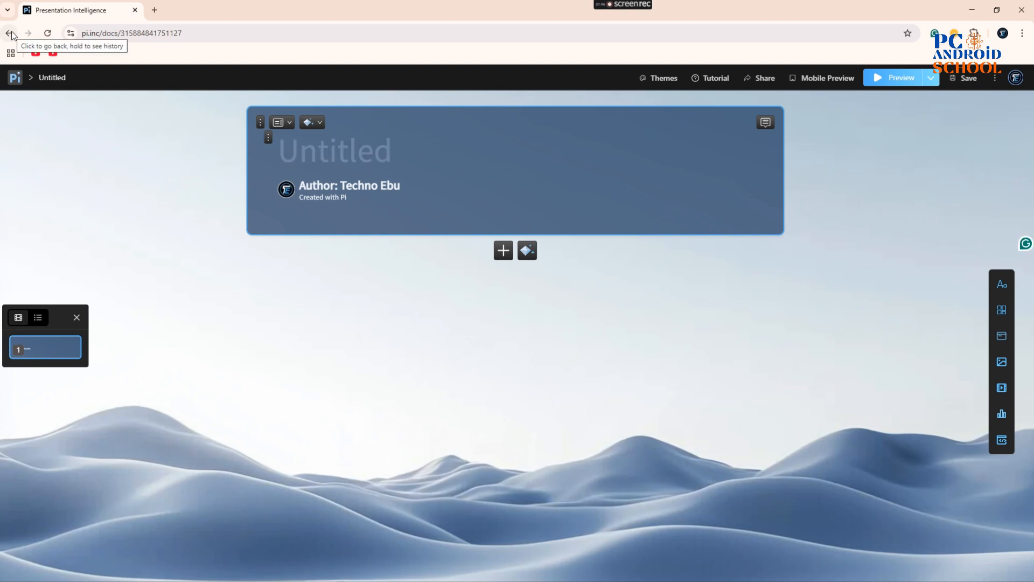
left_click(11, 34)
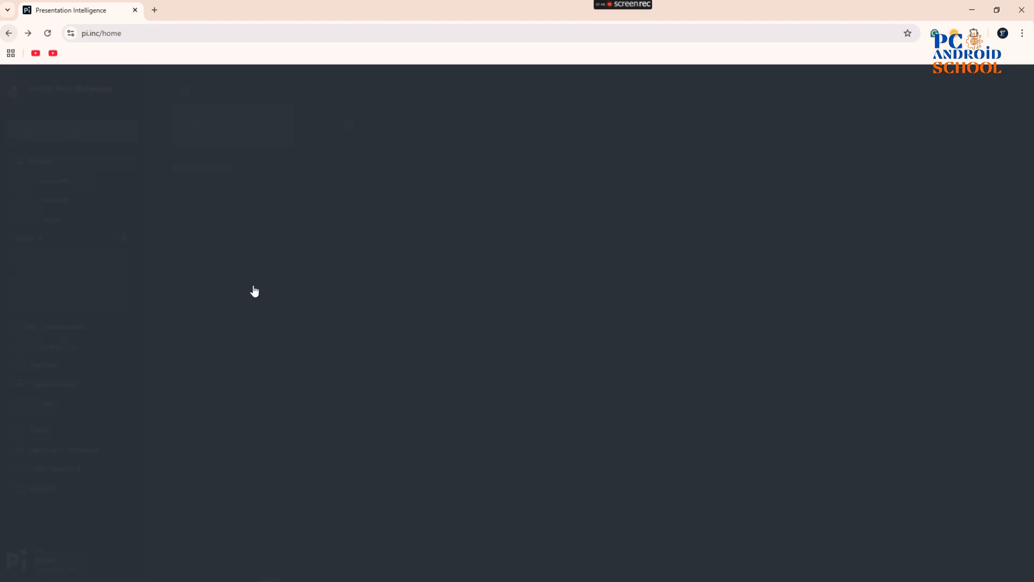
- Start a new AI-created presentation in English with 8 cards and Medium content
left_click(239, 133)
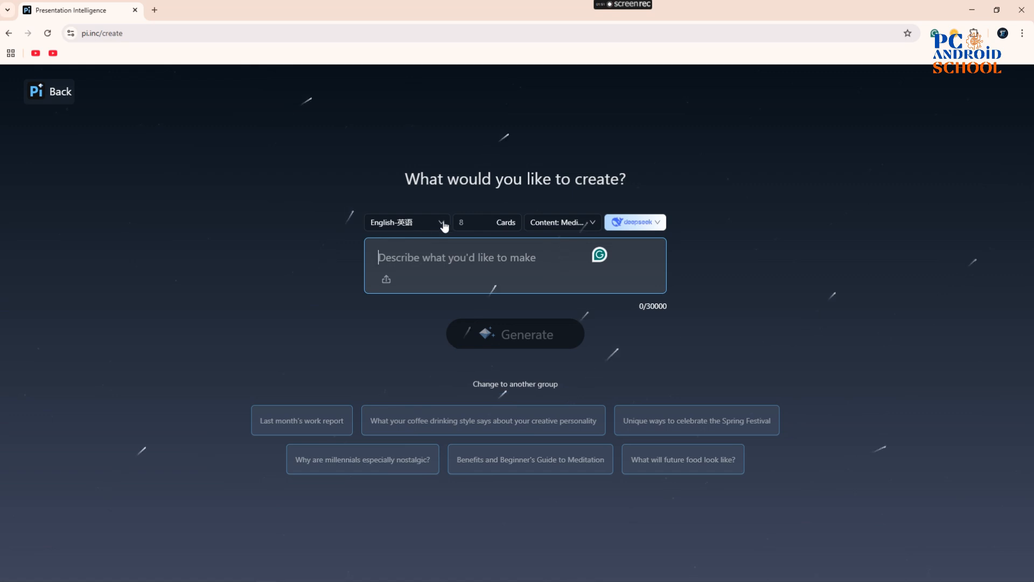
left_click(440, 227)
left_click(408, 266)
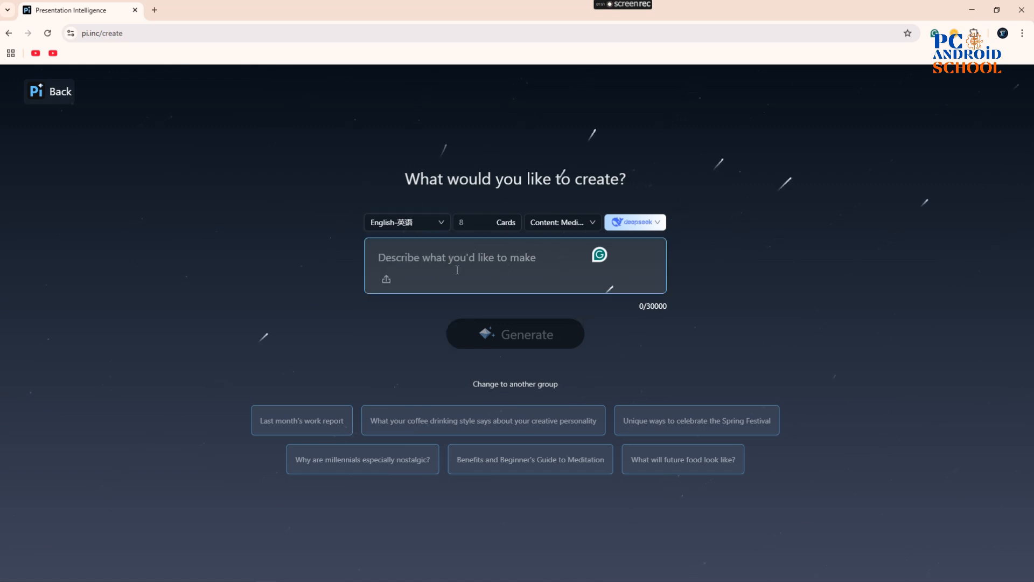
left_click(514, 218)
left_click(514, 219)
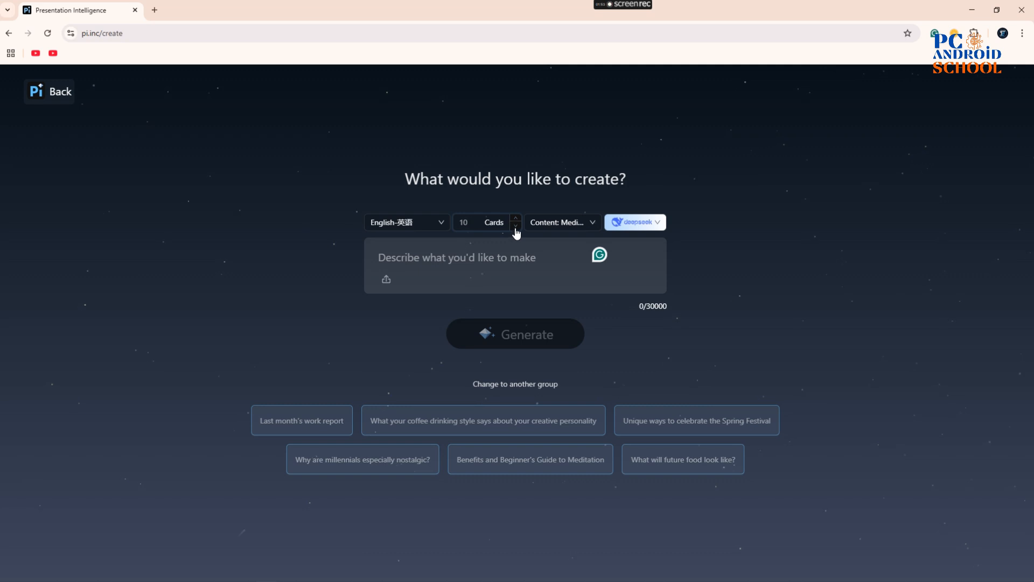
left_click(587, 223)
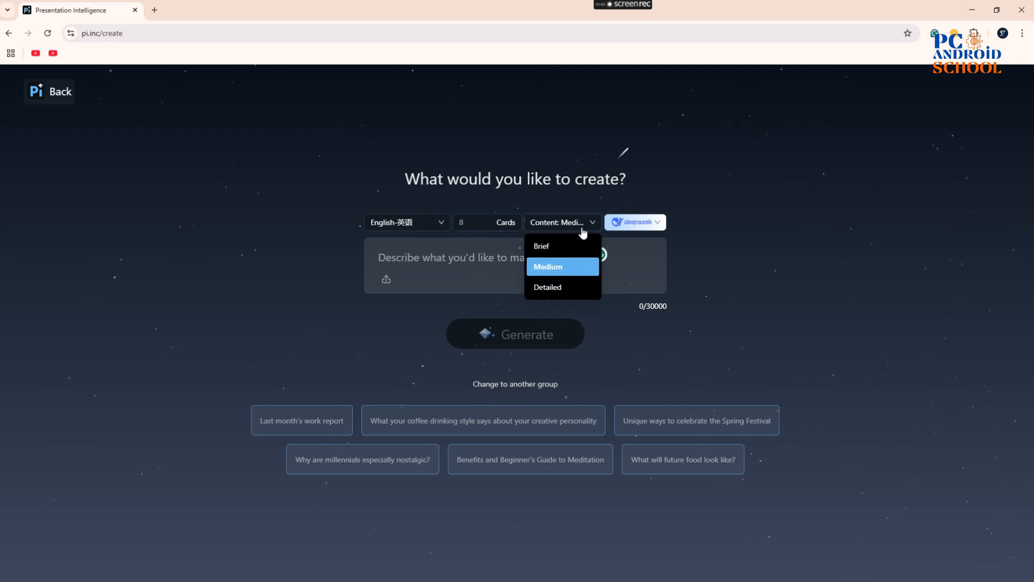
left_click(552, 267)
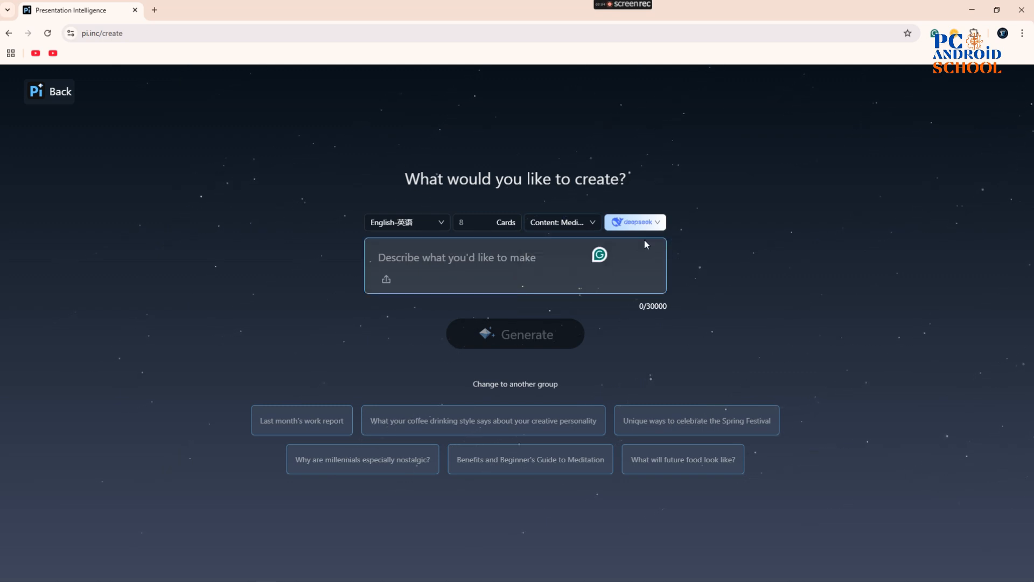
- Keep the DeepSeek model and generate an outline for the topic "Artificial Intelligence"
left_click(657, 223)
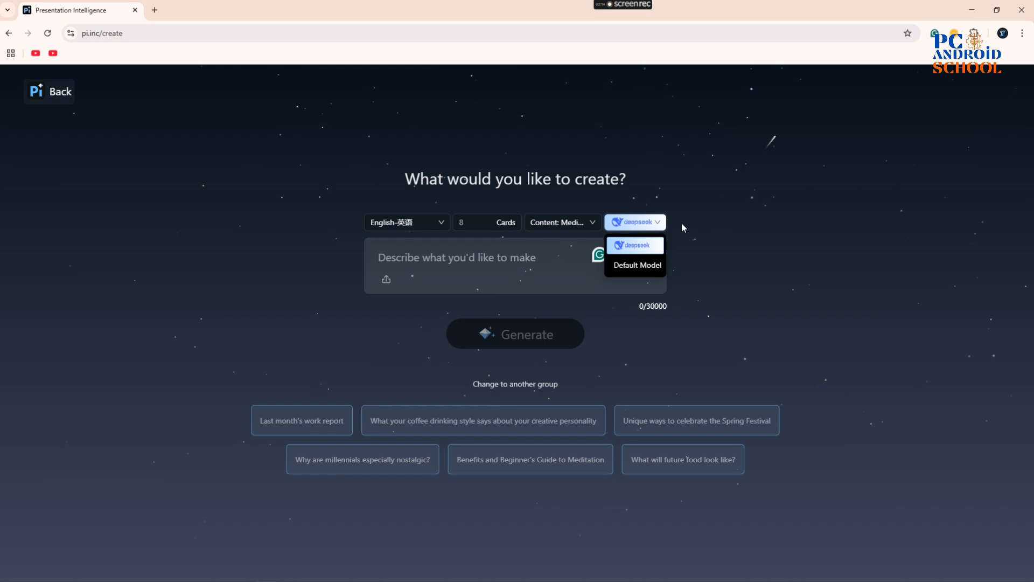
left_click(682, 224)
left_click(440, 252)
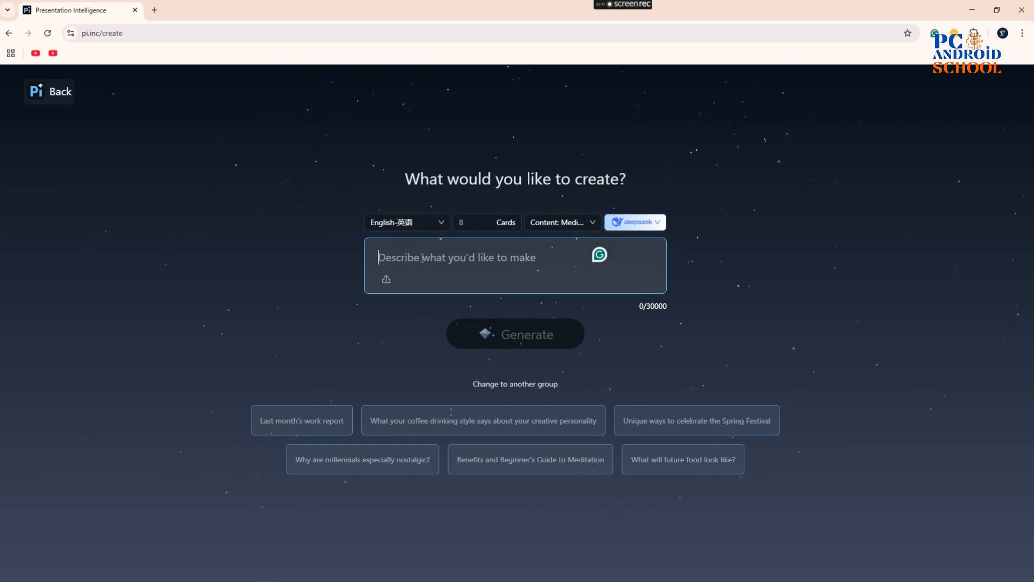
type("Artificial Intelligence")
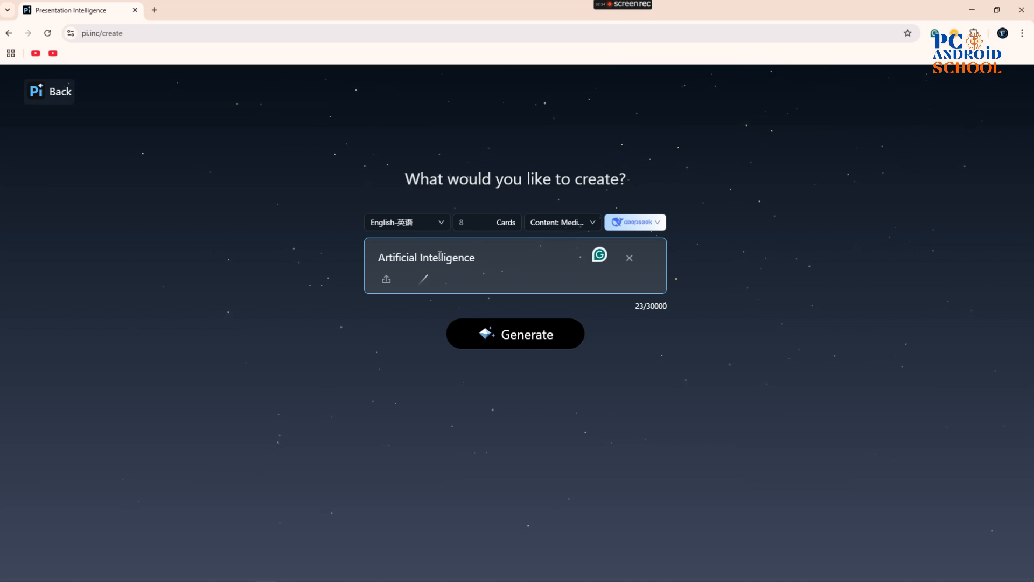
left_click(491, 338)
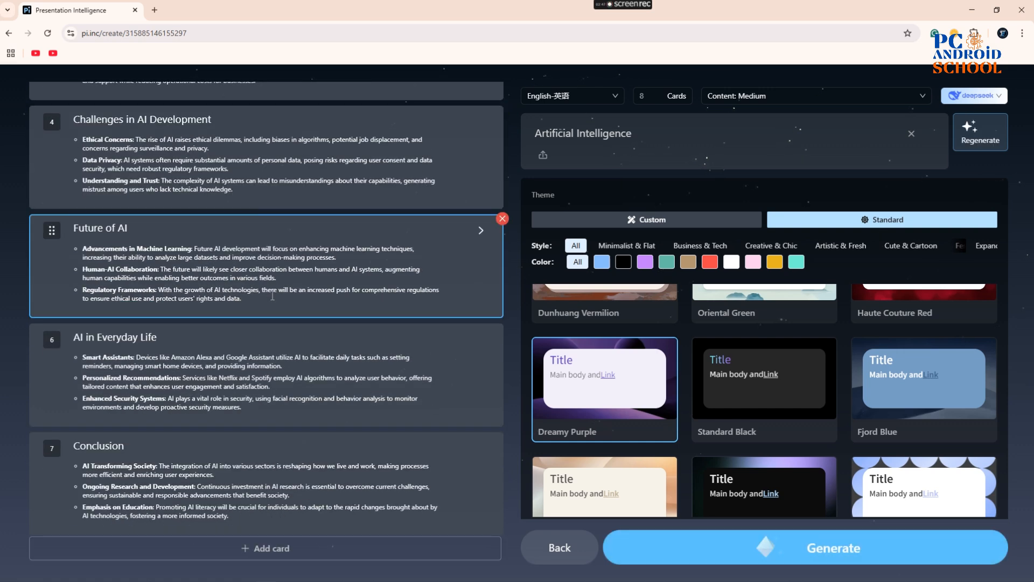
- Review the headings and bullet points of the generated outline cards, from the opening card through the Conclusion
scroll(273, 296, "up", 6)
scroll(272, 294, "down", 6)
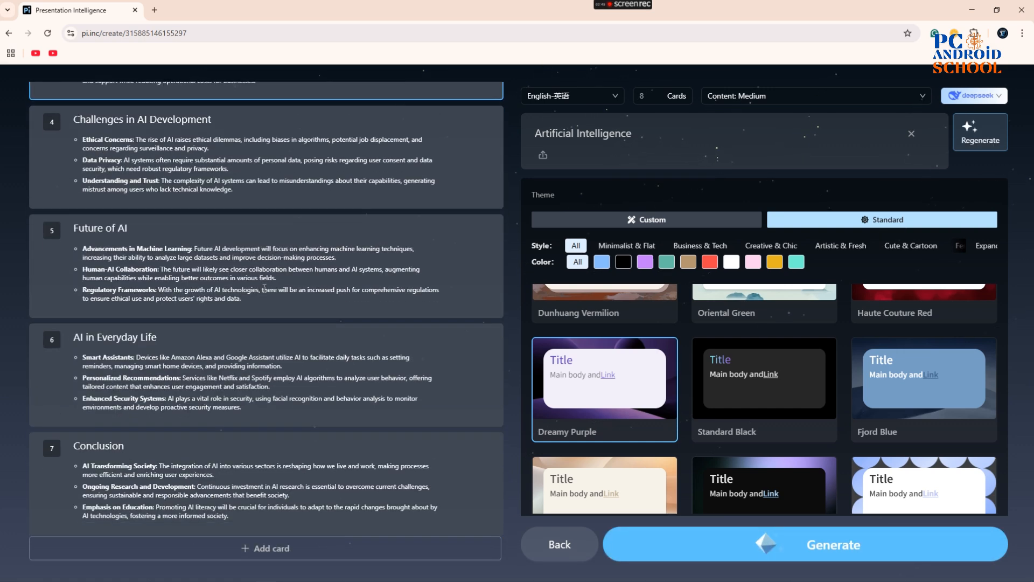
scroll(264, 287, "up", 6)
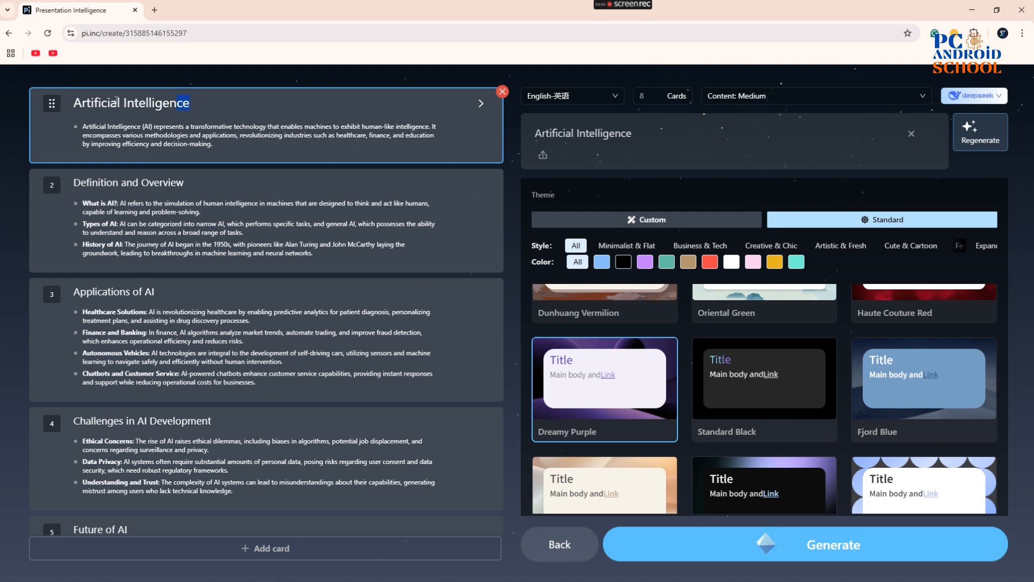
left_click_drag(200, 188, 90, 179)
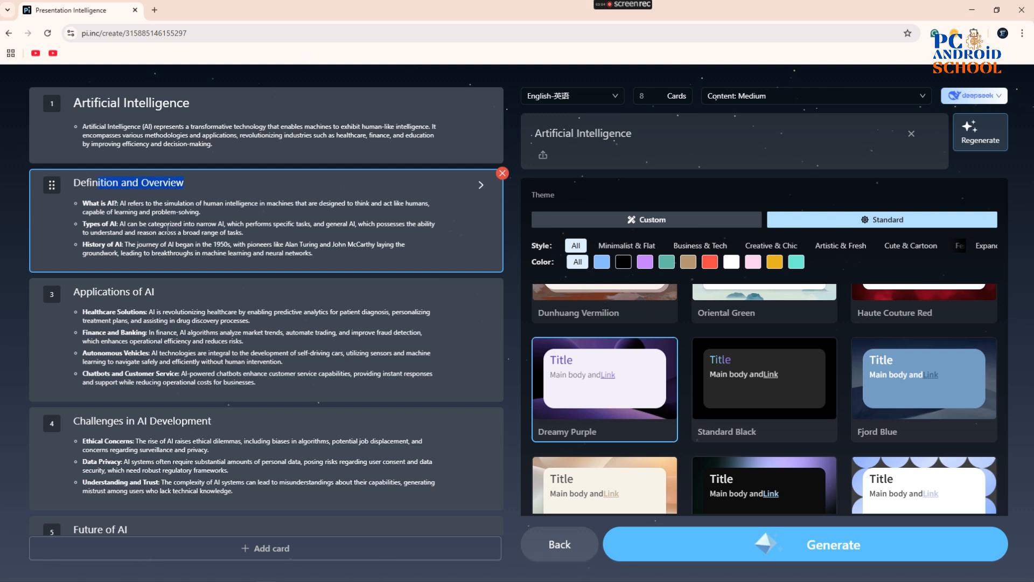
left_click_drag(163, 294, 60, 291)
left_click(318, 257)
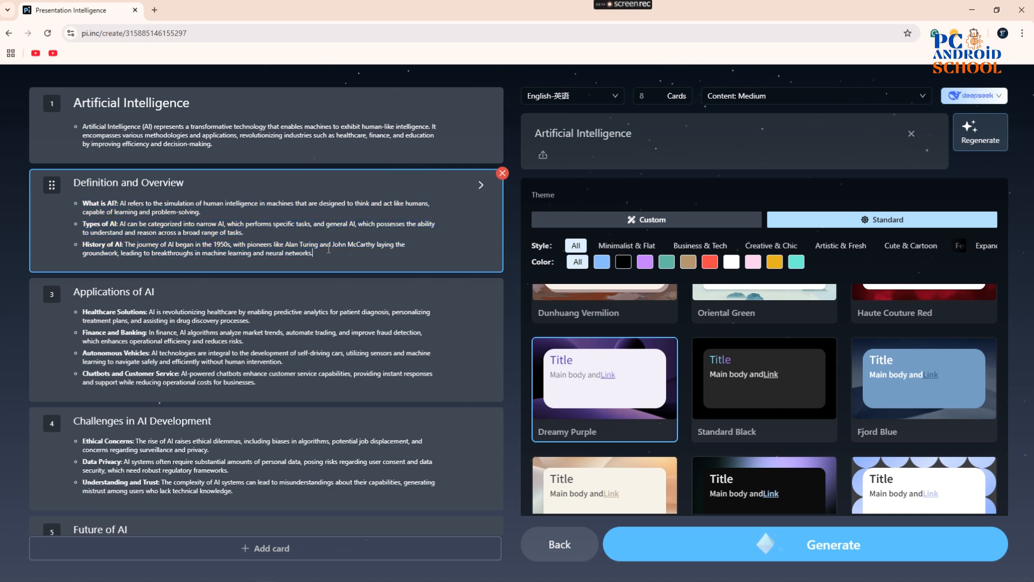
scroll(197, 366, "down", 5)
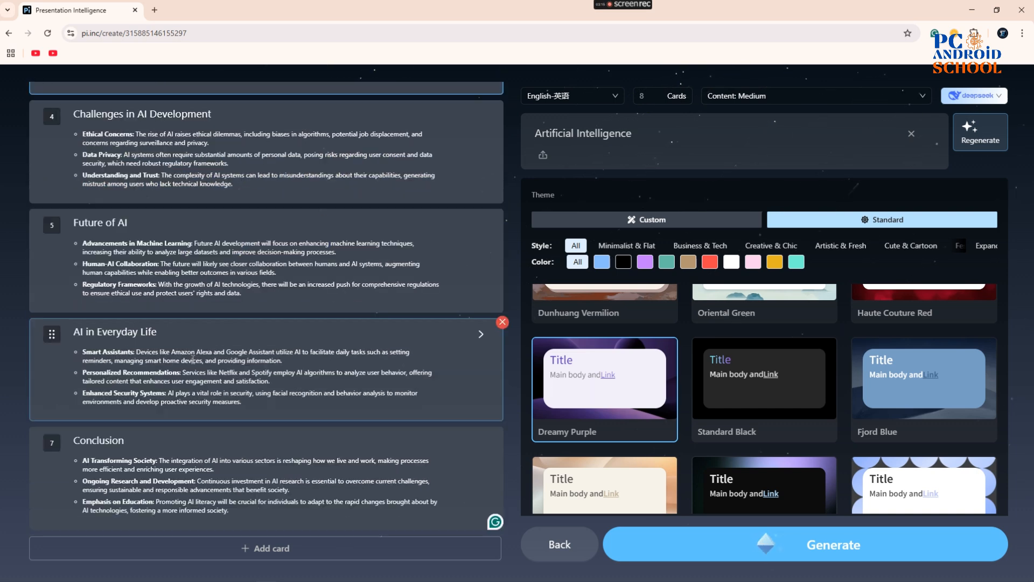
- Generate the presentation with the "Light years away" theme from the Business & Tech style
left_click(644, 246)
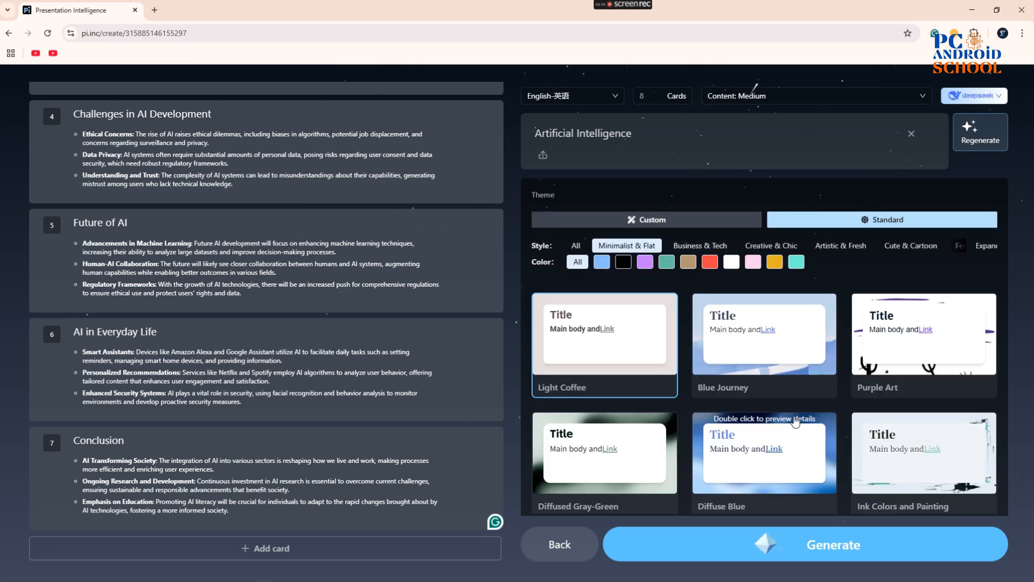
left_click(703, 246)
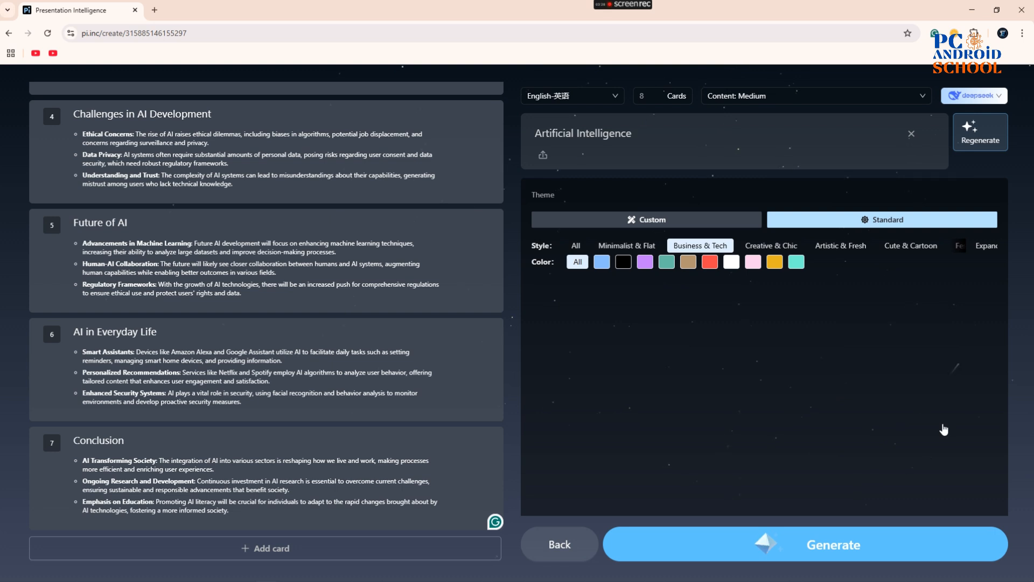
scroll(204, 226, "up", 6)
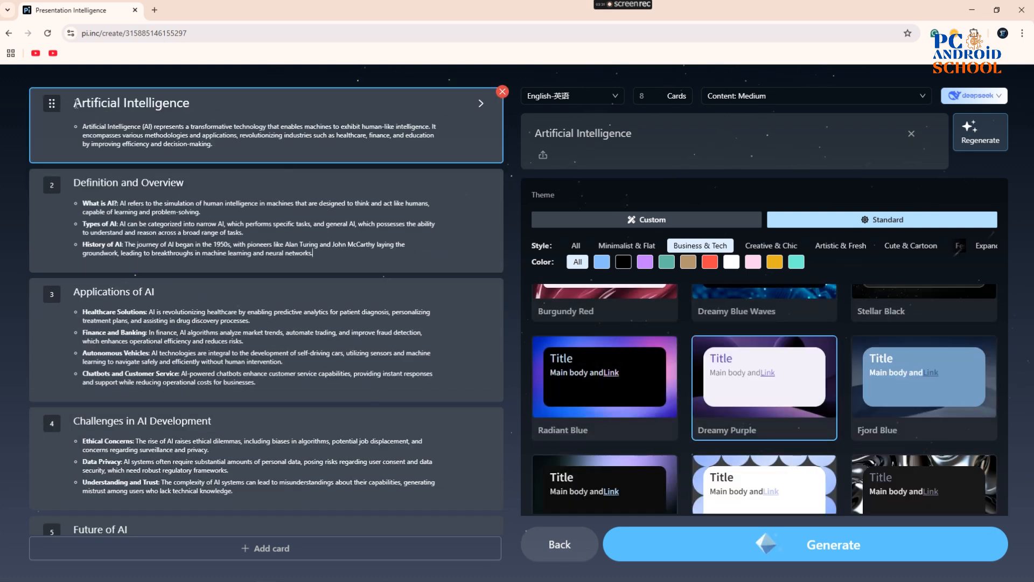
mouse_move(76, 104)
left_mouse_down()
mouse_move(110, 105)
mouse_move(78, 107)
left_mouse_up()
left_click_drag(195, 104, 154, 105)
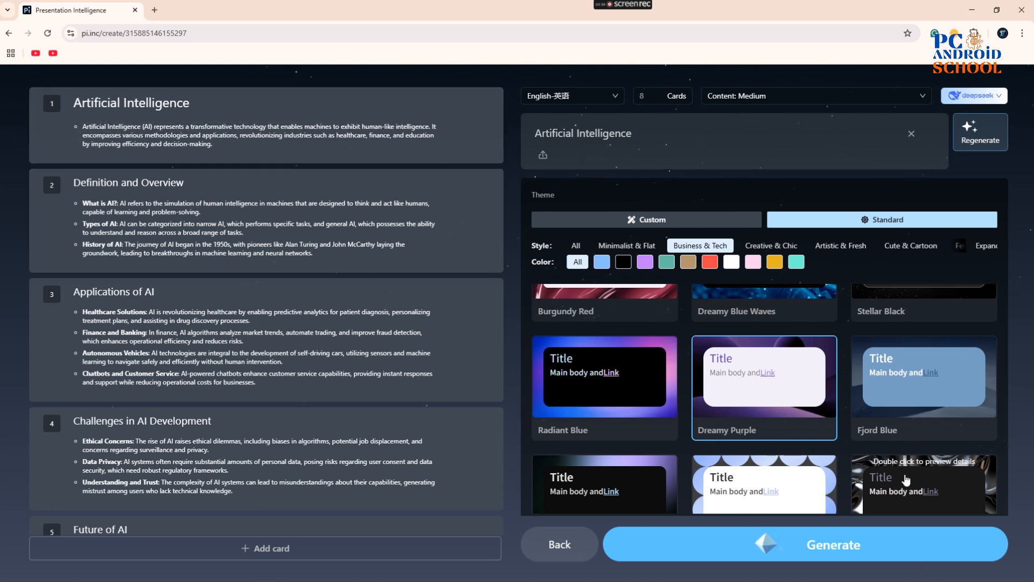
scroll(906, 480, "down", 3)
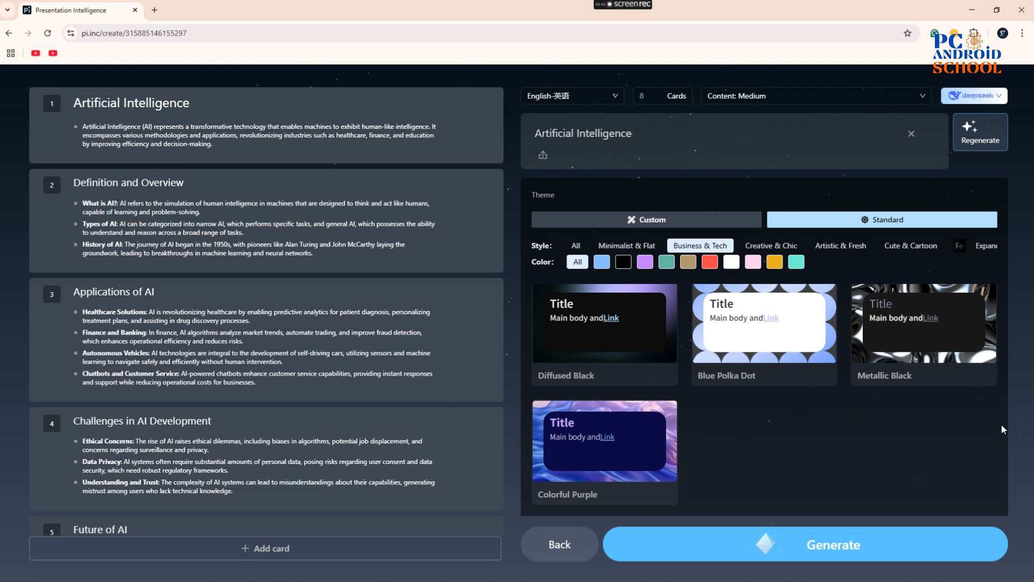
scroll(1001, 429, "up", 4)
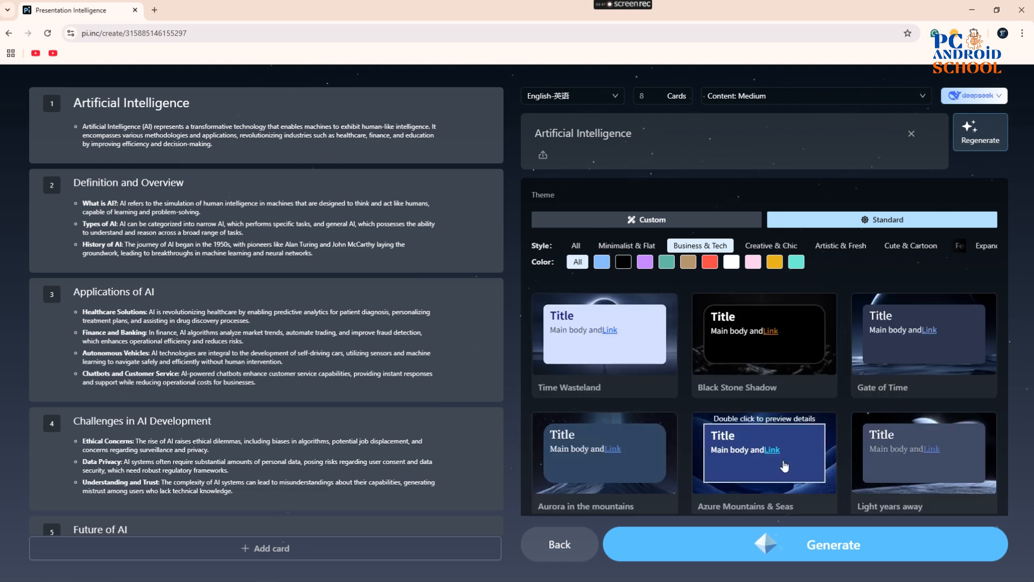
scroll(910, 398, "down", 1)
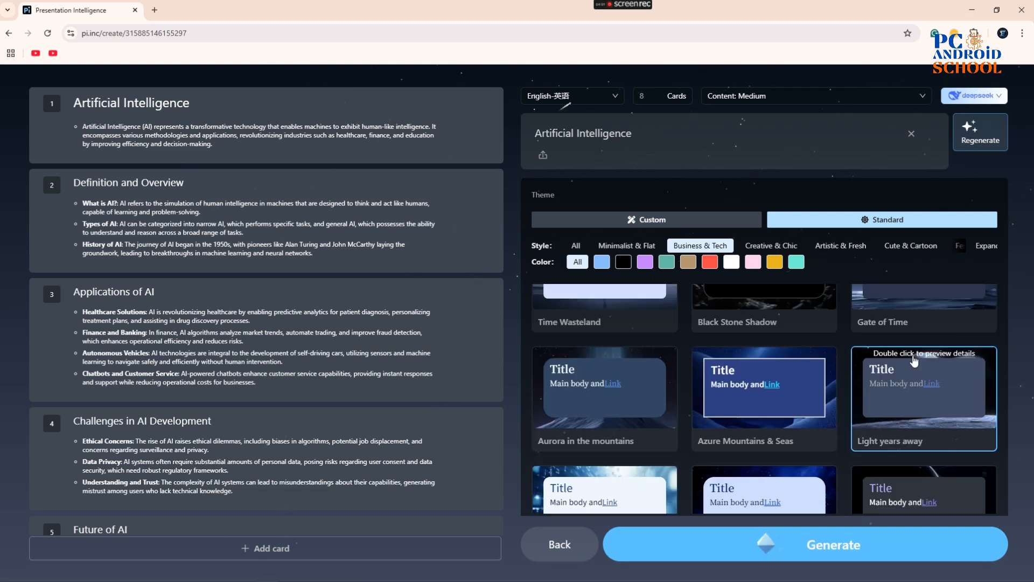
left_click(759, 543)
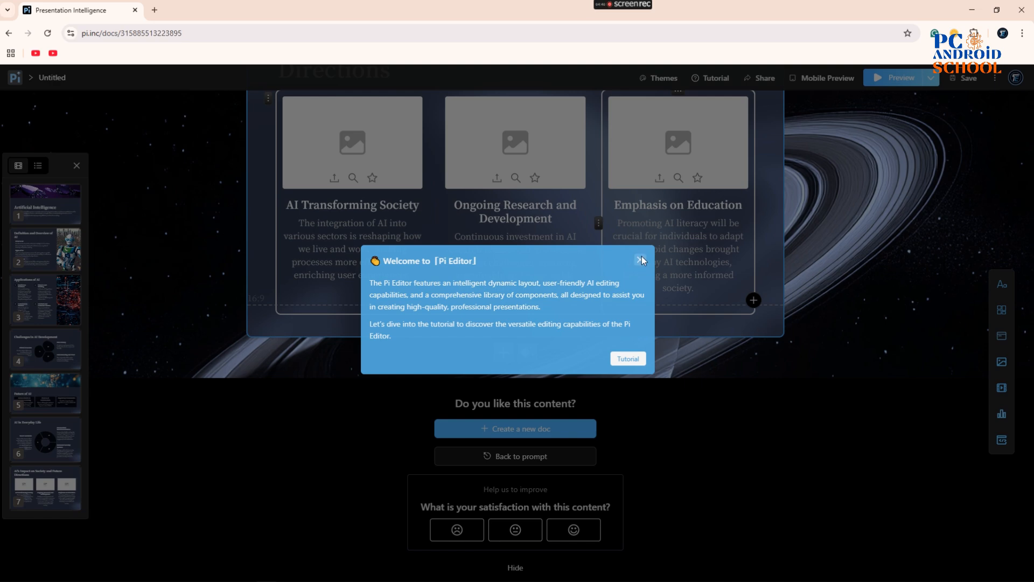
- Close the editor's welcome message and return to the first card of the presentation
left_click(640, 260)
scroll(851, 312, "up", 15)
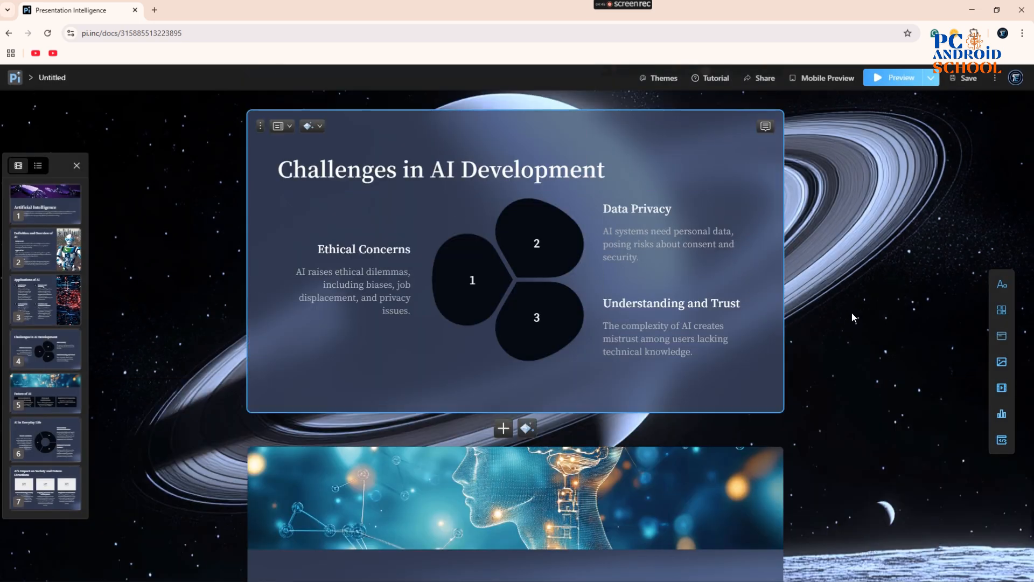
scroll(851, 313, "up", 10)
- Delete and retype the final "e" of the first card's "Artificial Intelligence" title
left_click(545, 281)
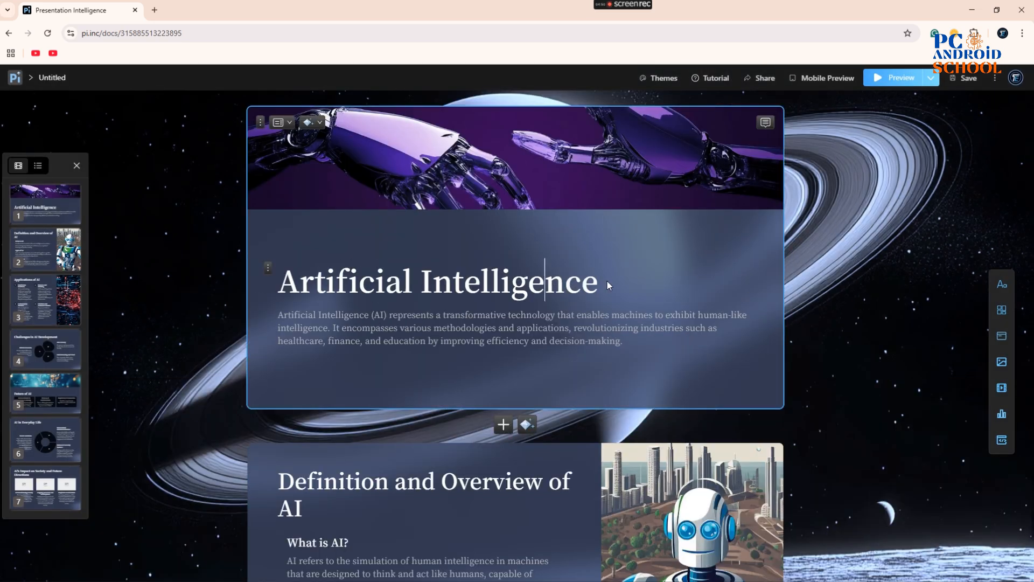
left_click(596, 282)
key("BackSpace")
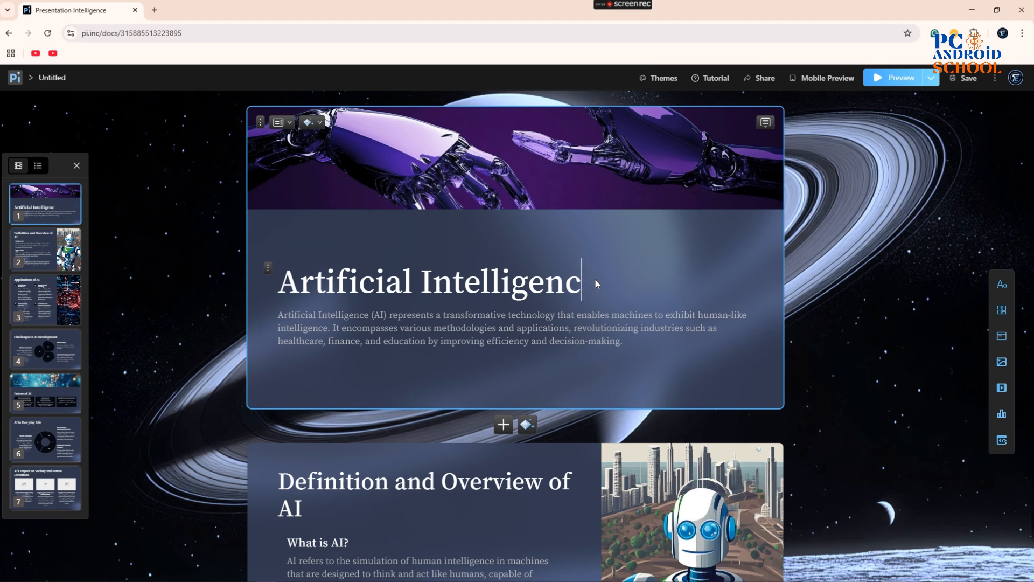
type("e")
- Examine the image controls and AI editing options of the first card, including the available translation languages
right_click(417, 146)
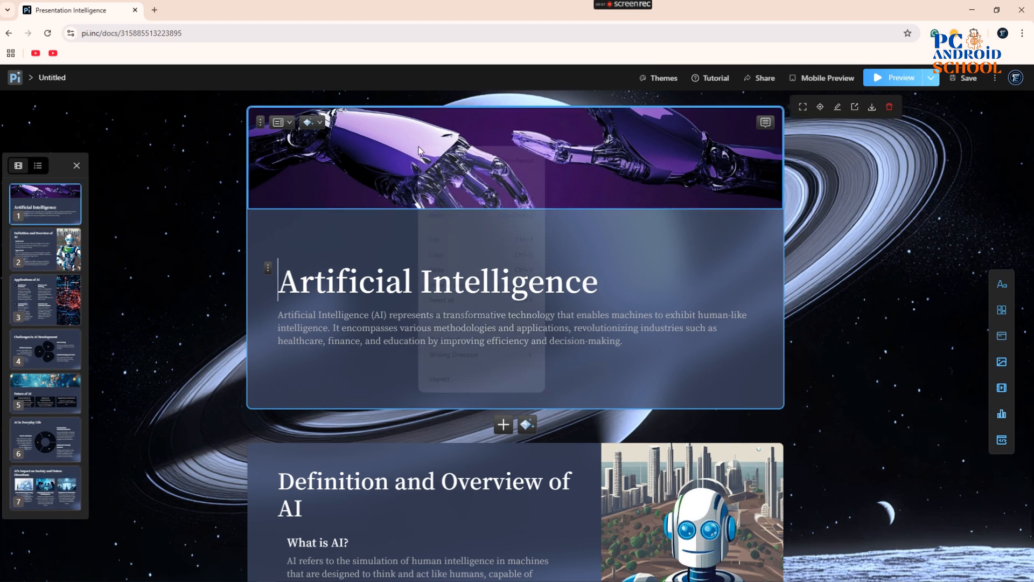
left_click(354, 172)
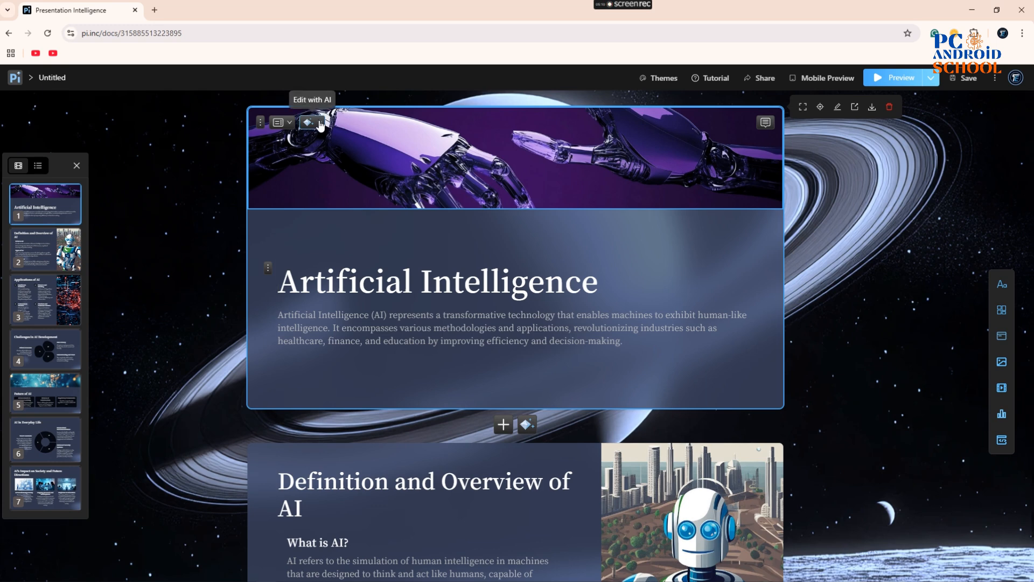
left_click(309, 123)
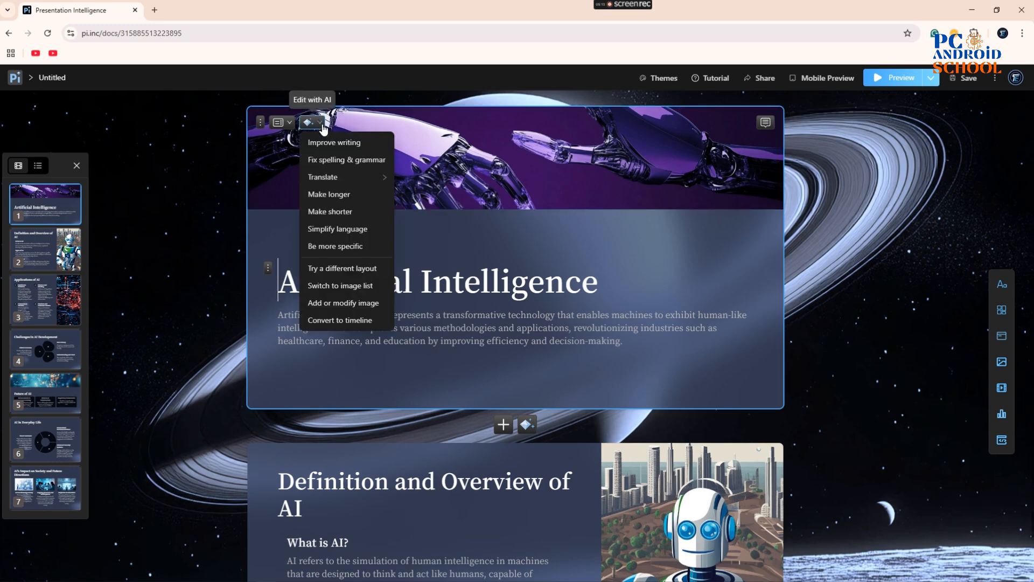
mouse_move(356, 177)
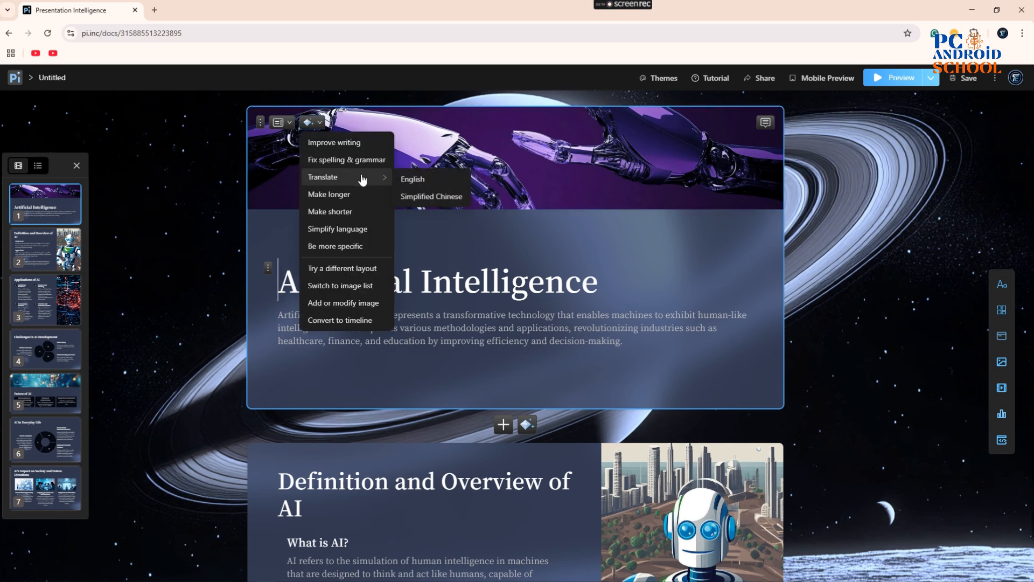
left_click(575, 182)
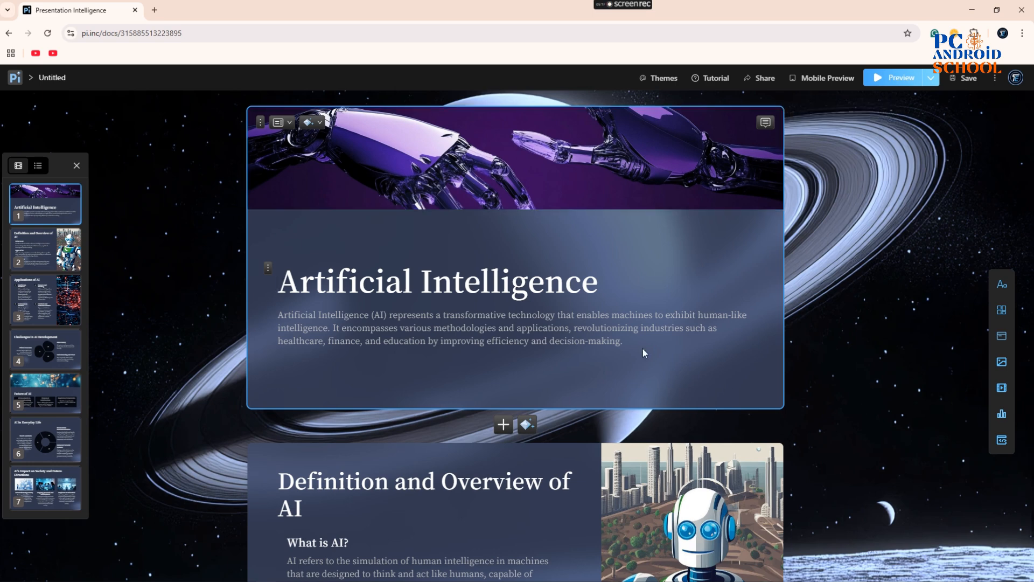
- Export the presentation as a PowerPoint file from the sharing options
left_click(684, 263)
mouse_move(777, 142)
left_click(757, 79)
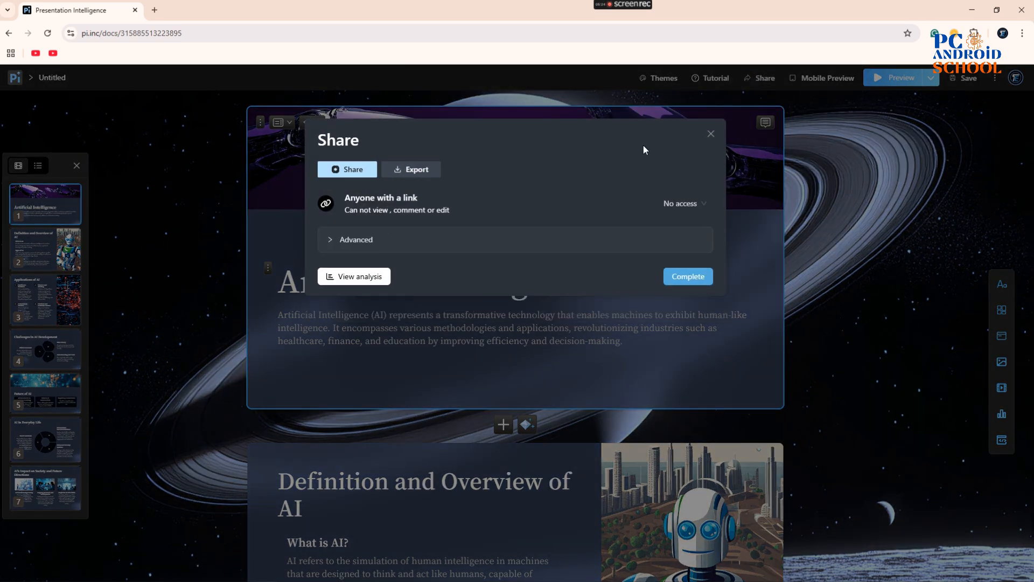
left_click(408, 170)
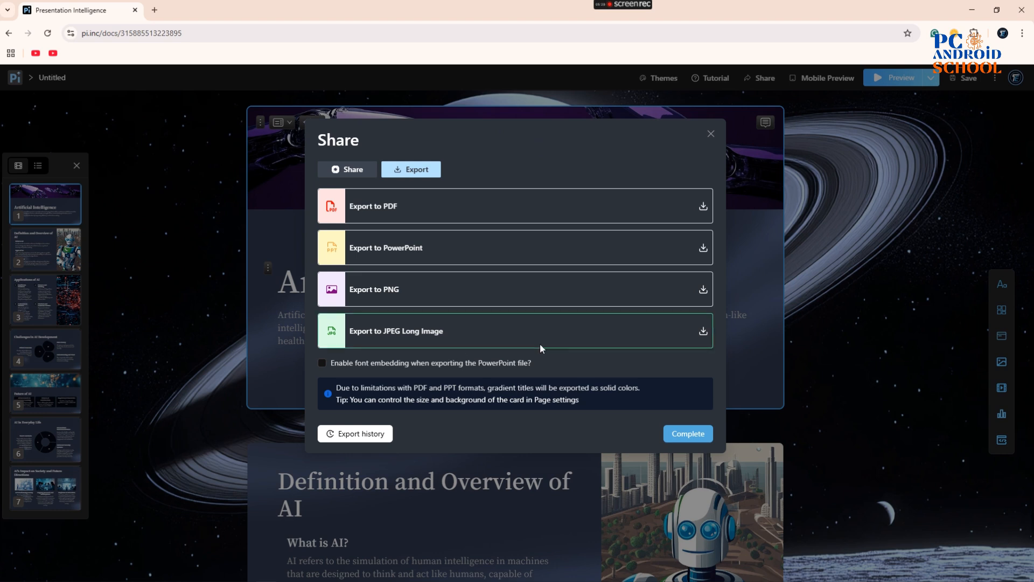
left_click(703, 249)
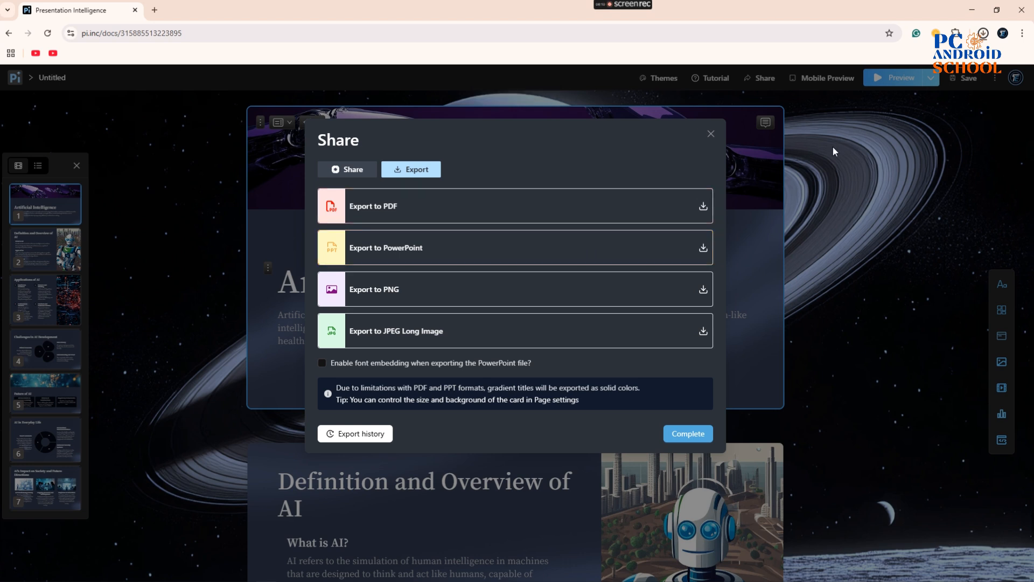
- Open the downloaded Untitled.pptx in a maximized PowerPoint window, dismissing the activation wizard, and enable editing
left_click(983, 33)
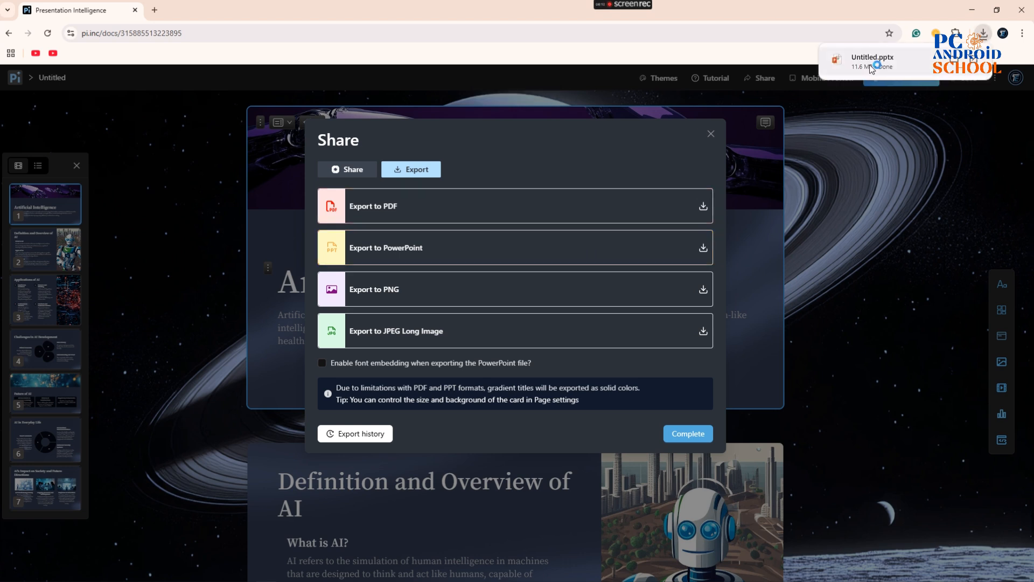
left_click(870, 62)
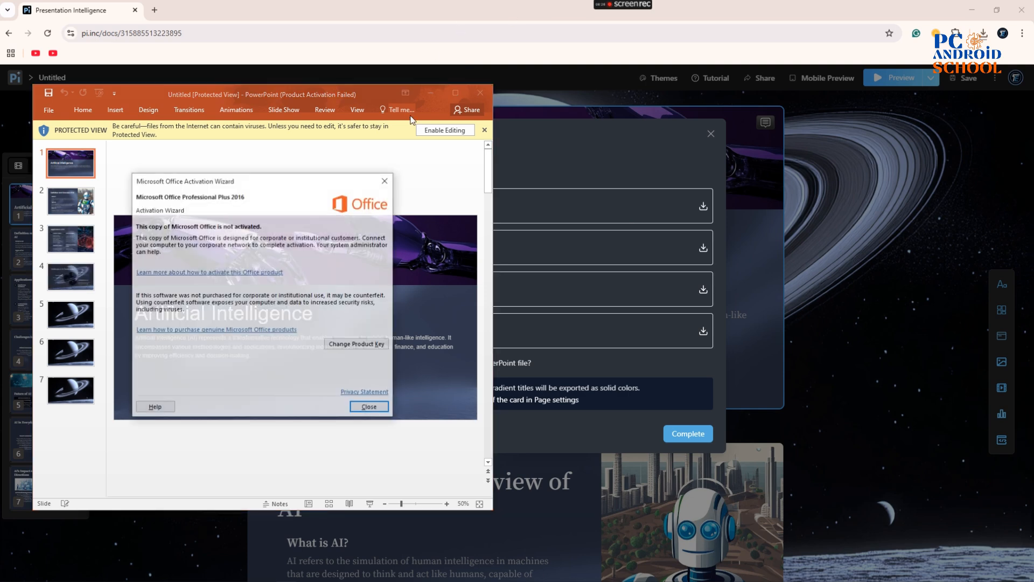
left_click(369, 407)
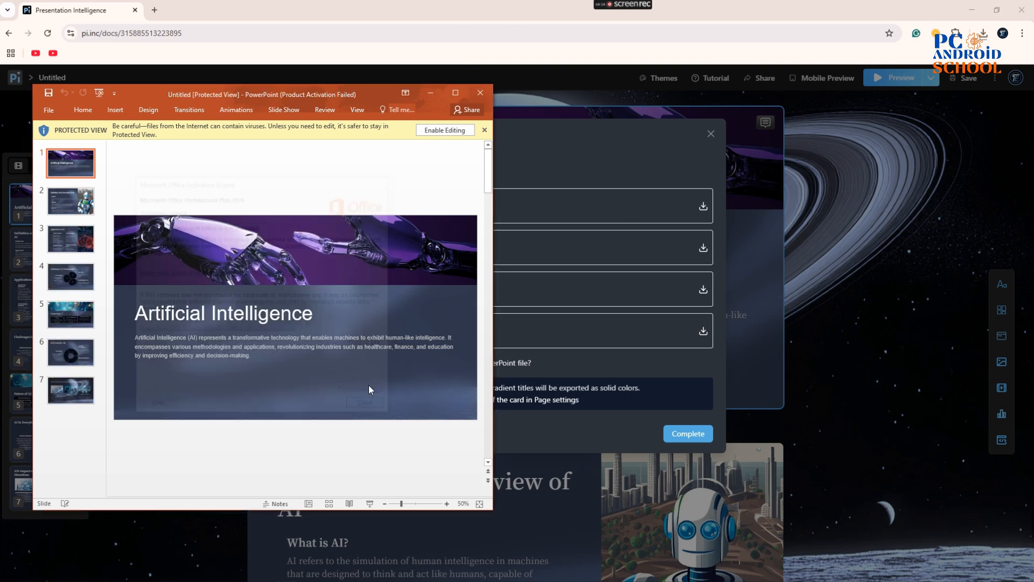
left_click(456, 95)
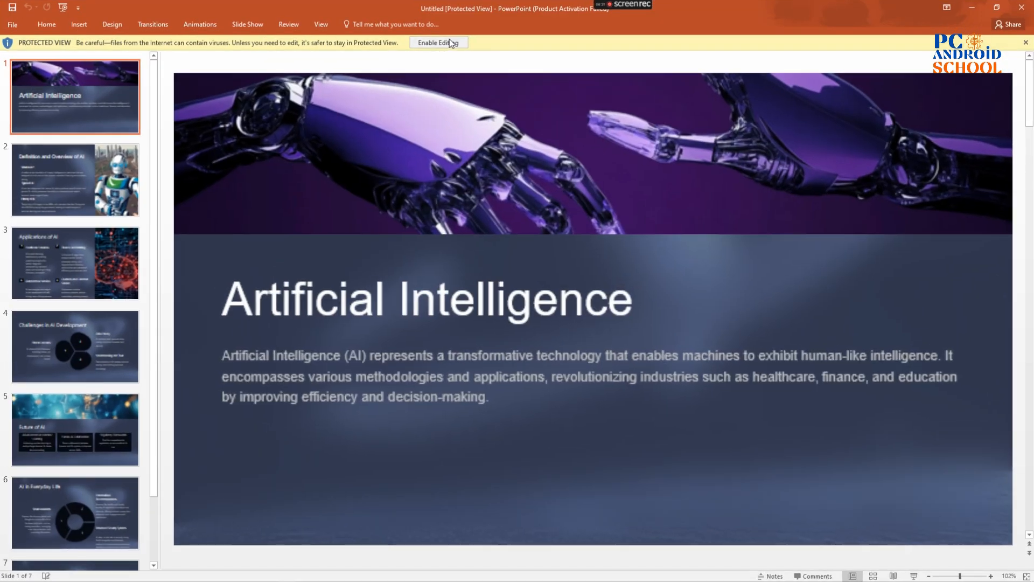
left_click(451, 42)
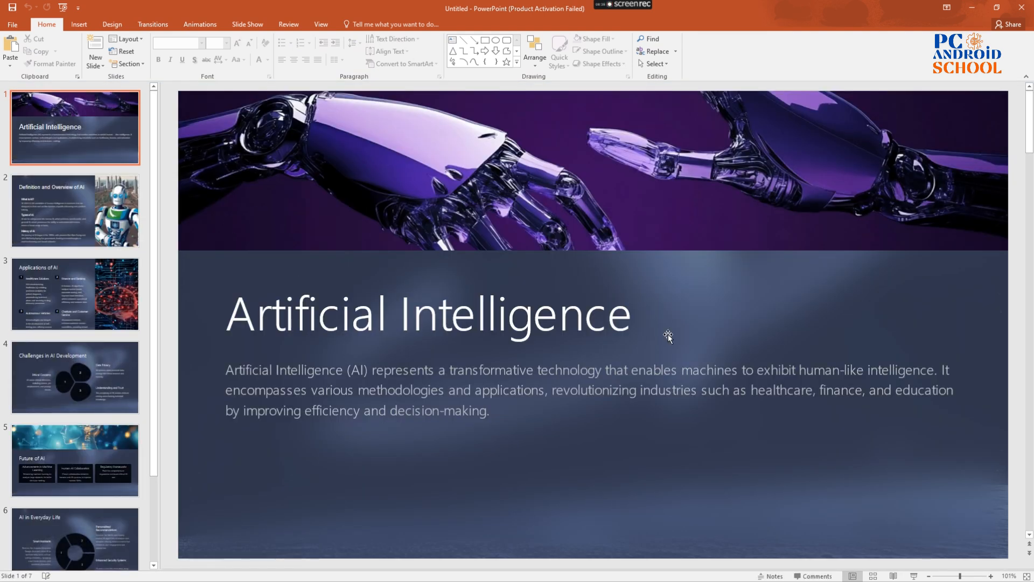
- Select the "Artificial Intelligence" title box on the first slide and open the list of available fonts
left_click(282, 349)
left_click(297, 315)
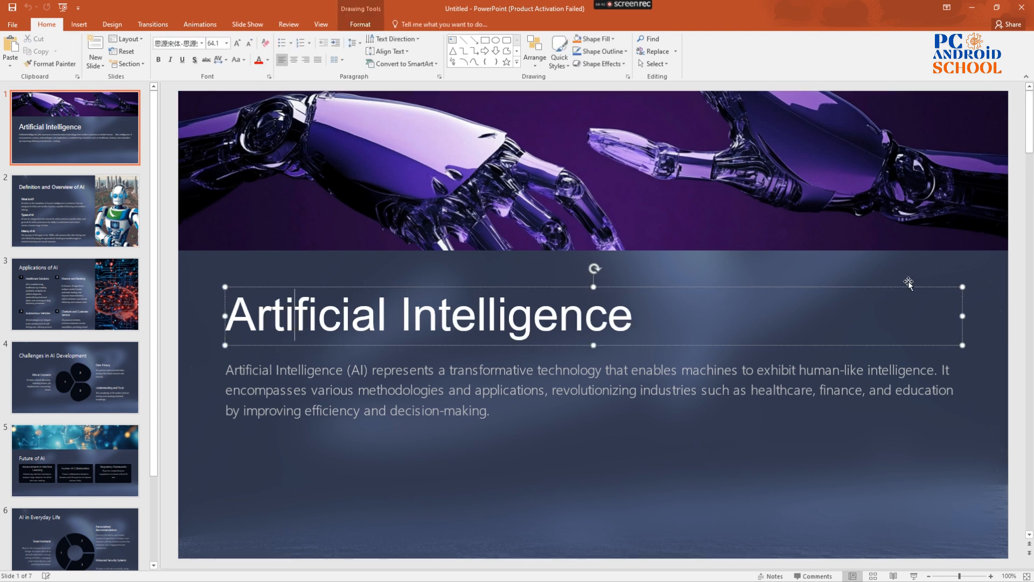
left_click(943, 269)
left_click(421, 324)
left_click(286, 330)
left_click(593, 286)
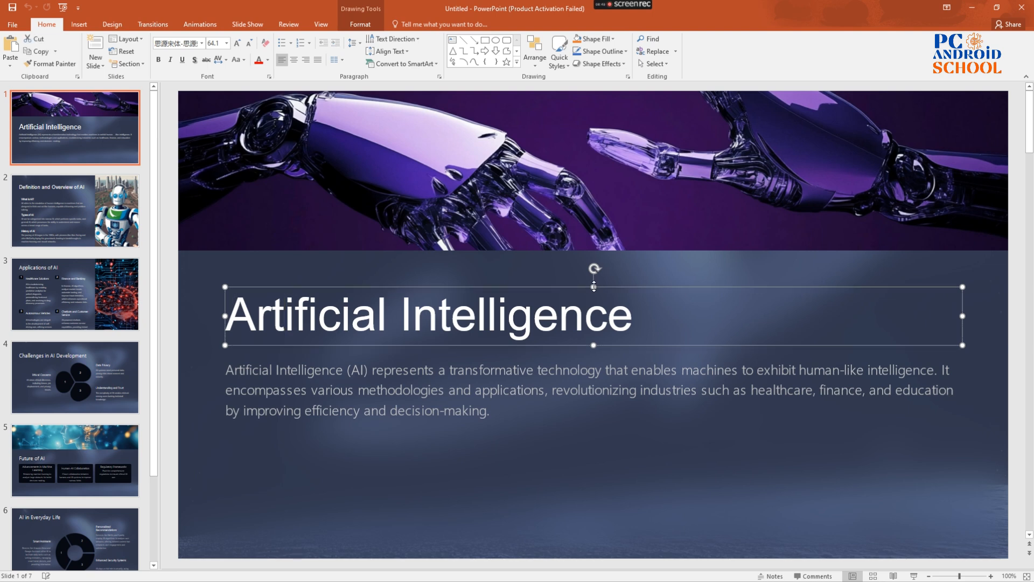
left_click(202, 44)
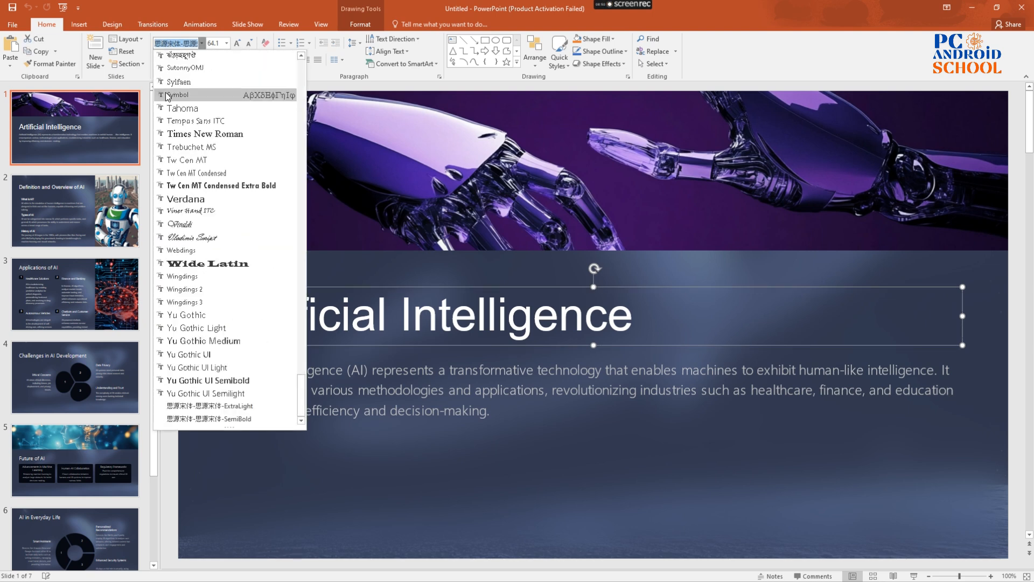